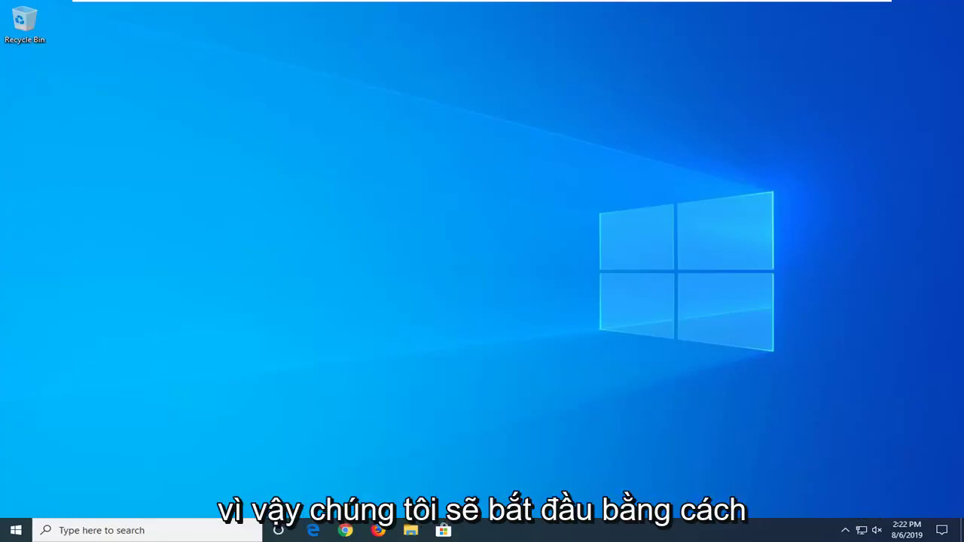
Search the Start menu for 'group policy' and open the Edit group policy result.
click(15, 530)
text(group)
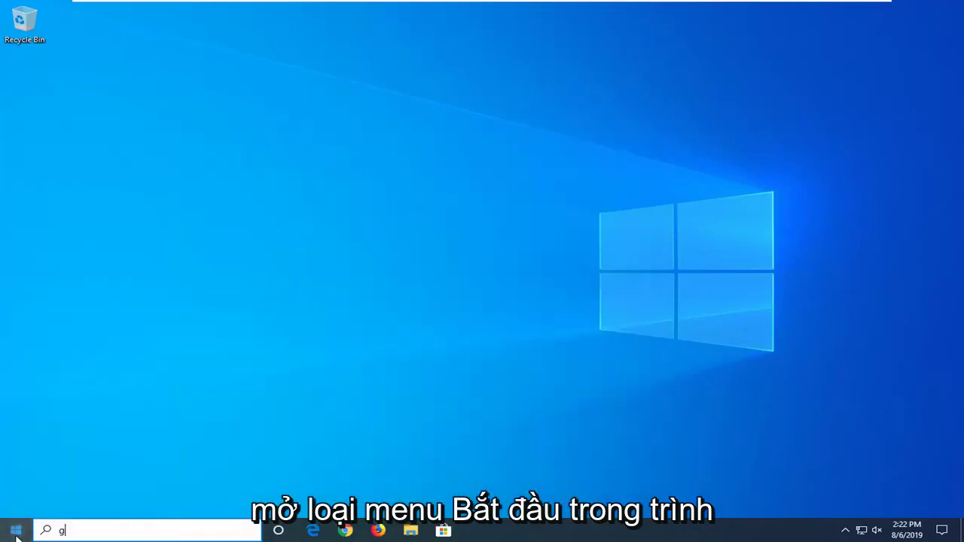
text( policy)
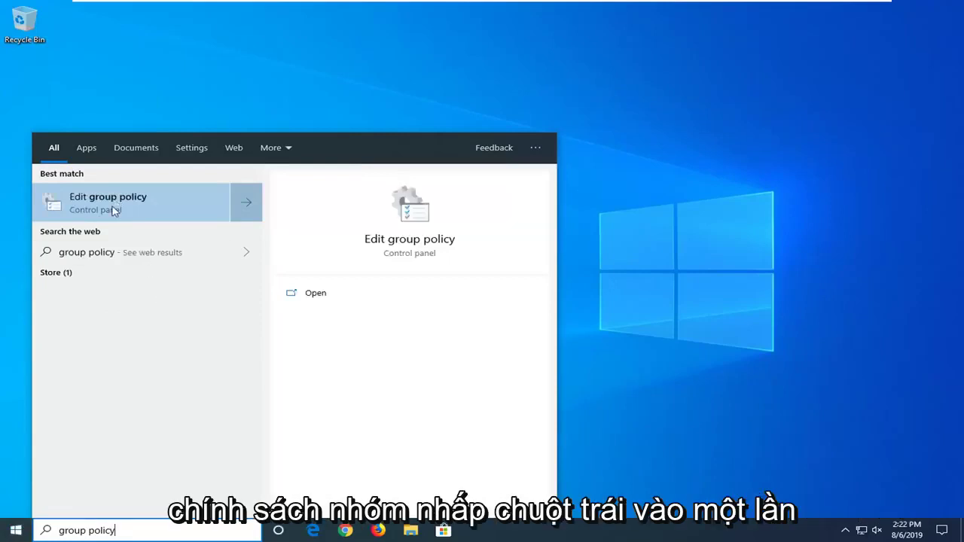
click(113, 208)
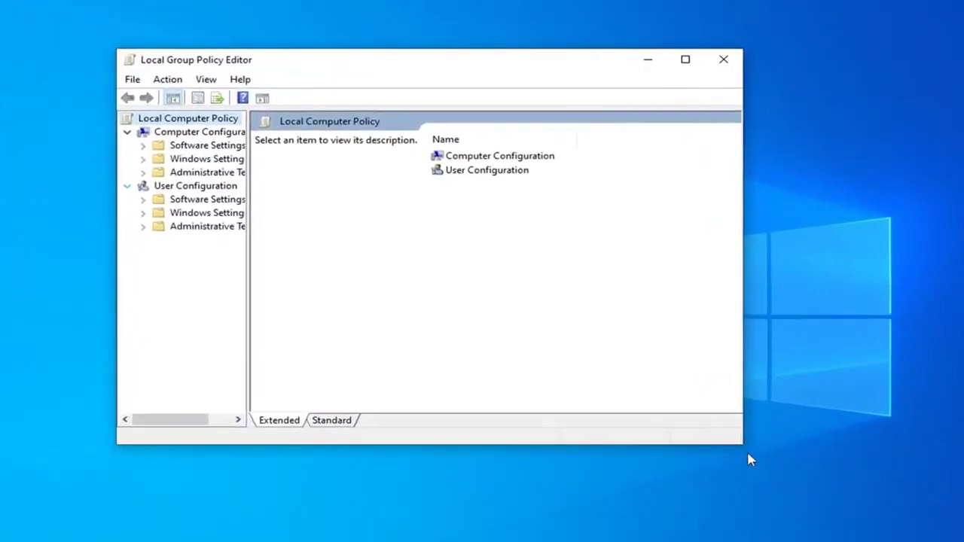
Enlarge the editor and expand Computer Configuration > Administrative Templates > Windows Components to reach Store.
drag(743, 447, 863, 503)
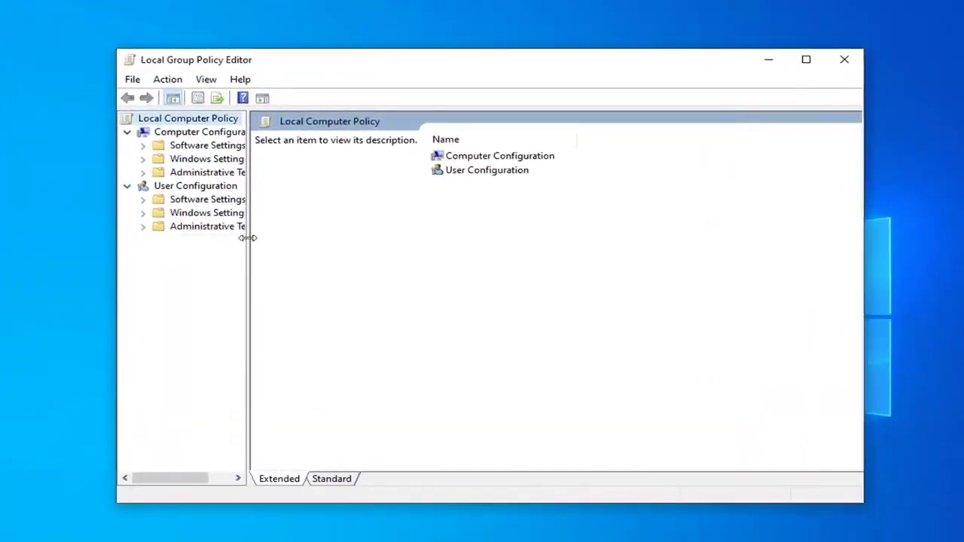
drag(248, 237, 323, 251)
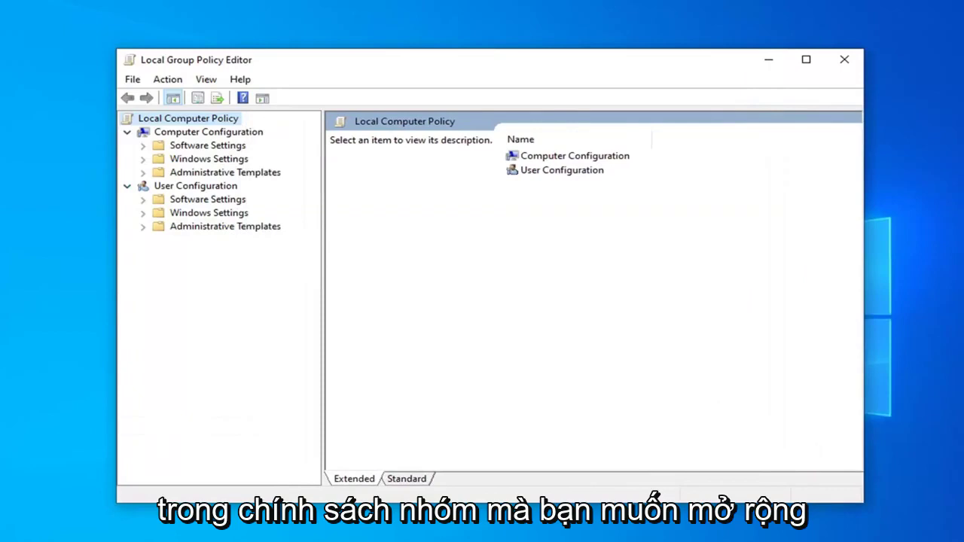
click(197, 133)
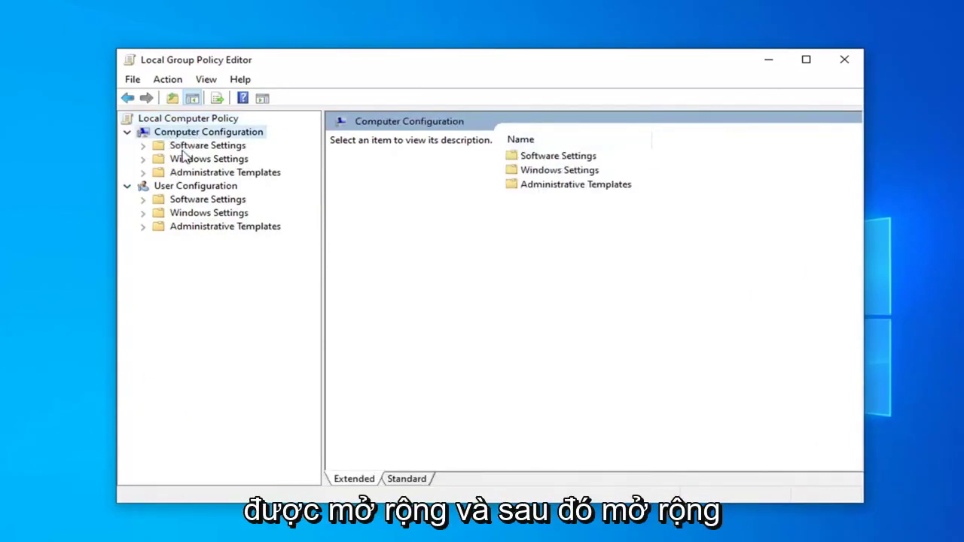
click(187, 173)
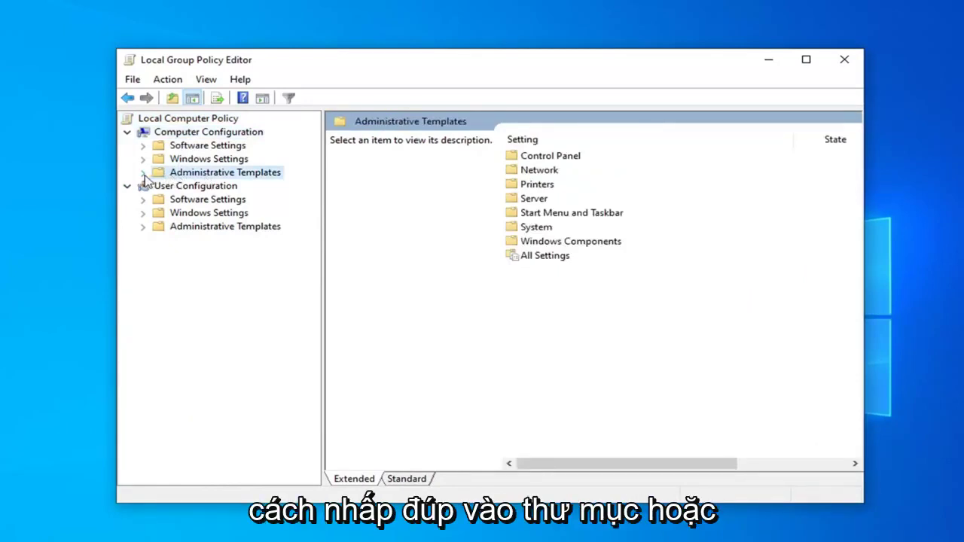
click(143, 173)
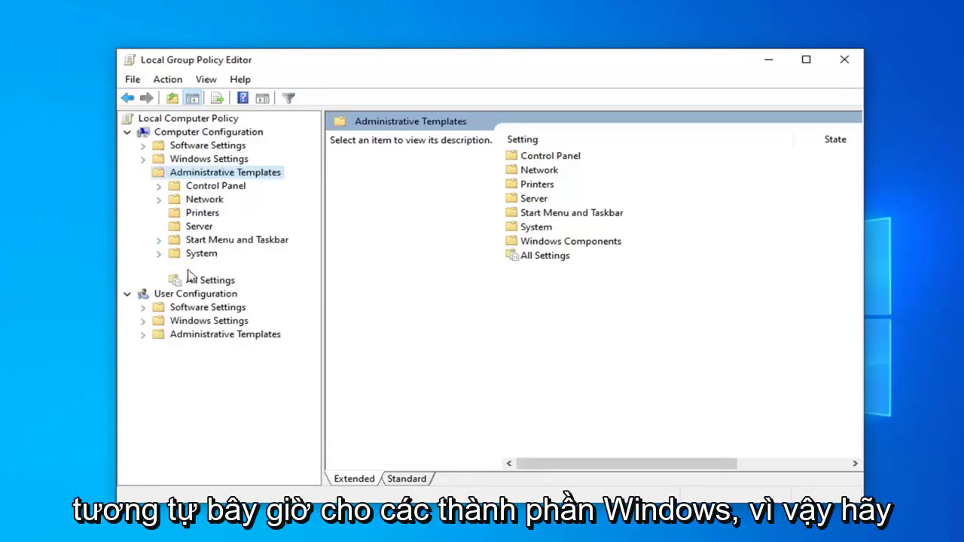
click(169, 268)
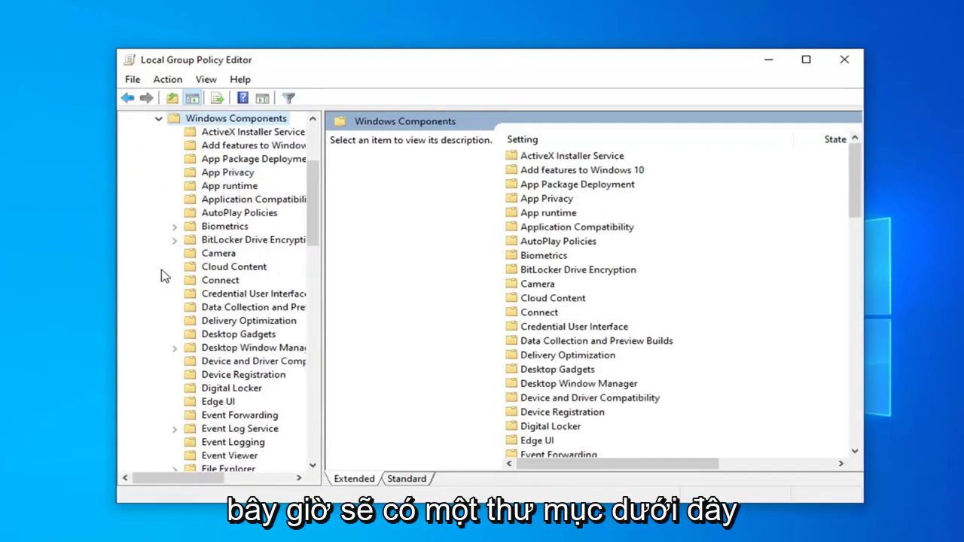
scroll(214, 271, down, 5)
scroll(214, 271, down, 7)
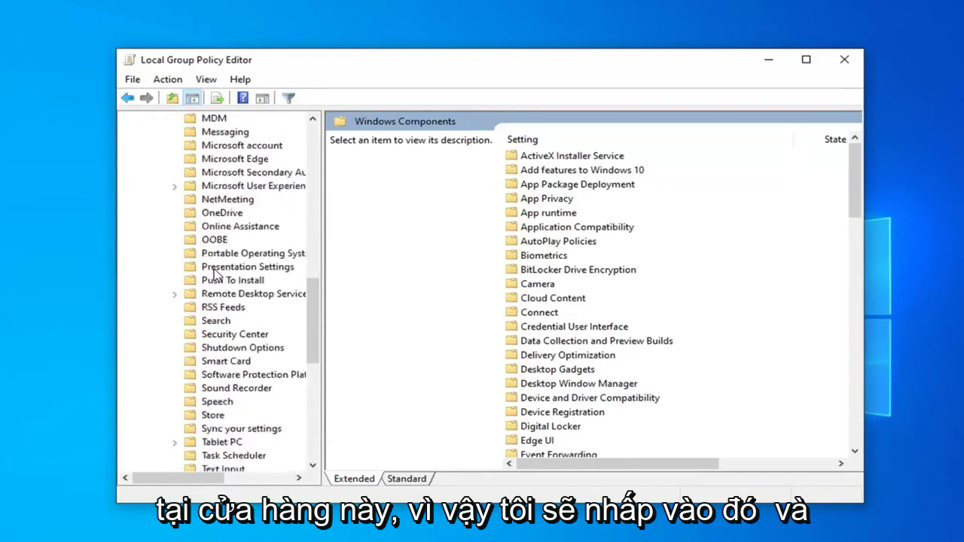
scroll(209, 301, down, 1)
Set the 'Turn off the Store application' policy to Enabled, apply it and confirm.
click(203, 376)
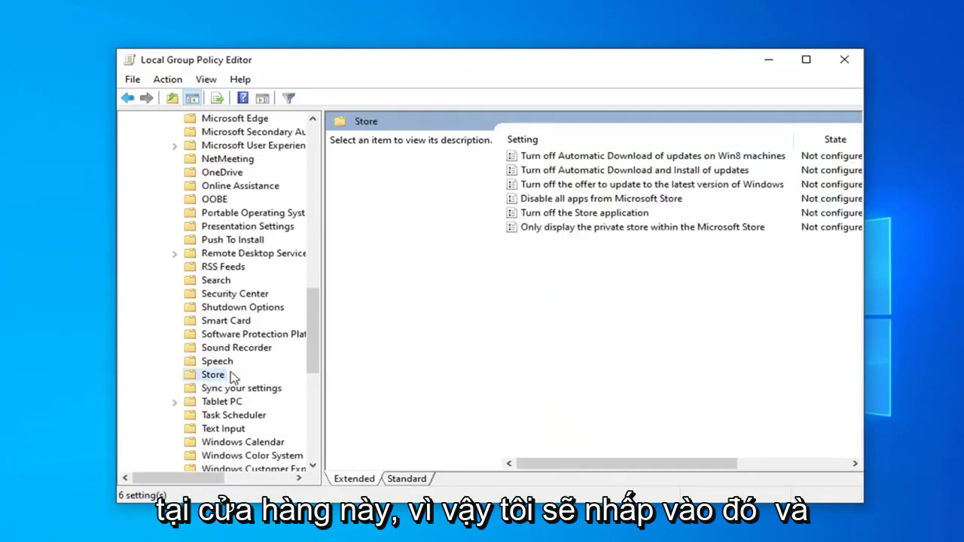
click(539, 215)
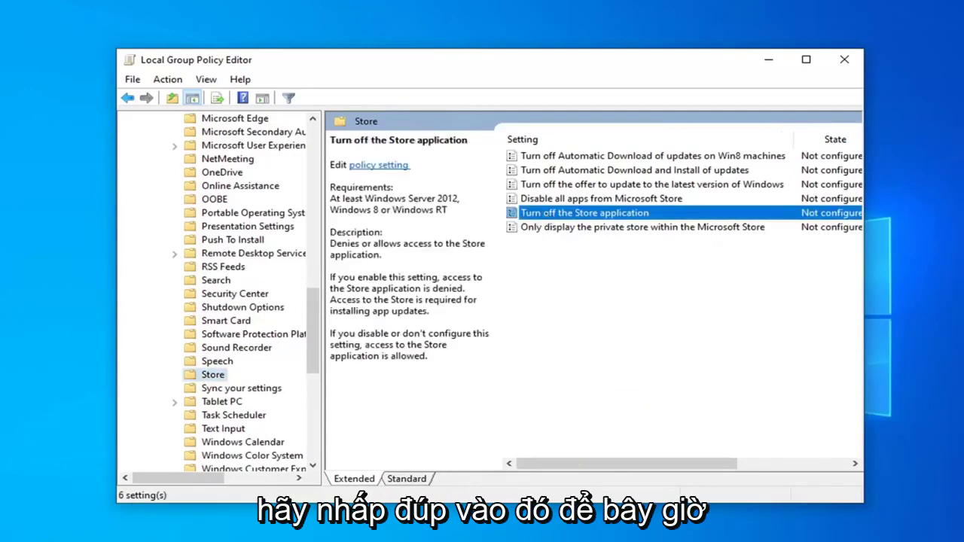
double_click(539, 213)
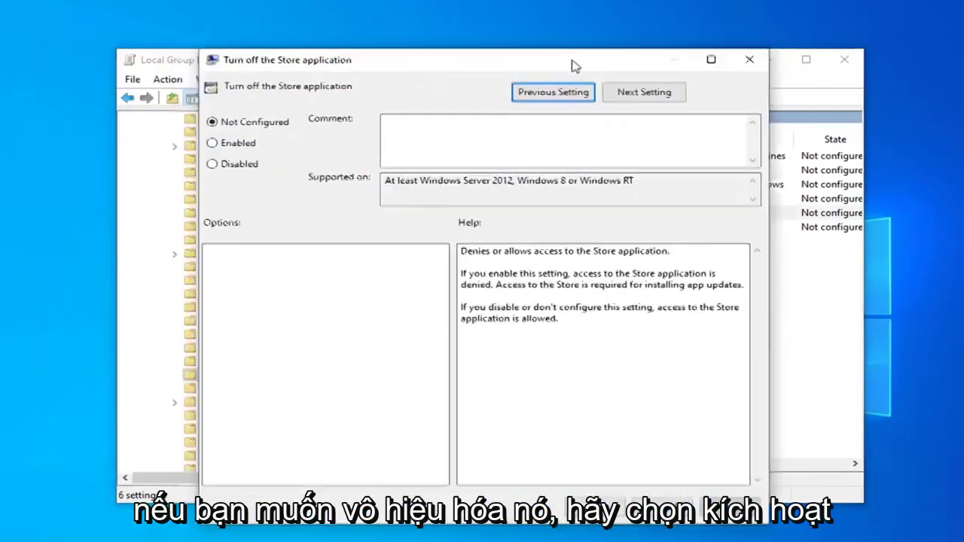
drag(398, 72, 595, 48)
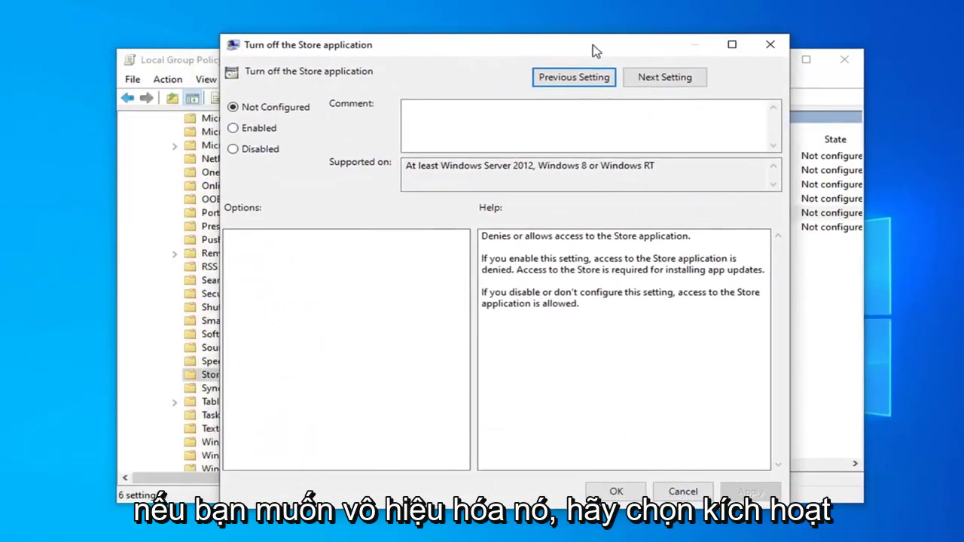
click(248, 132)
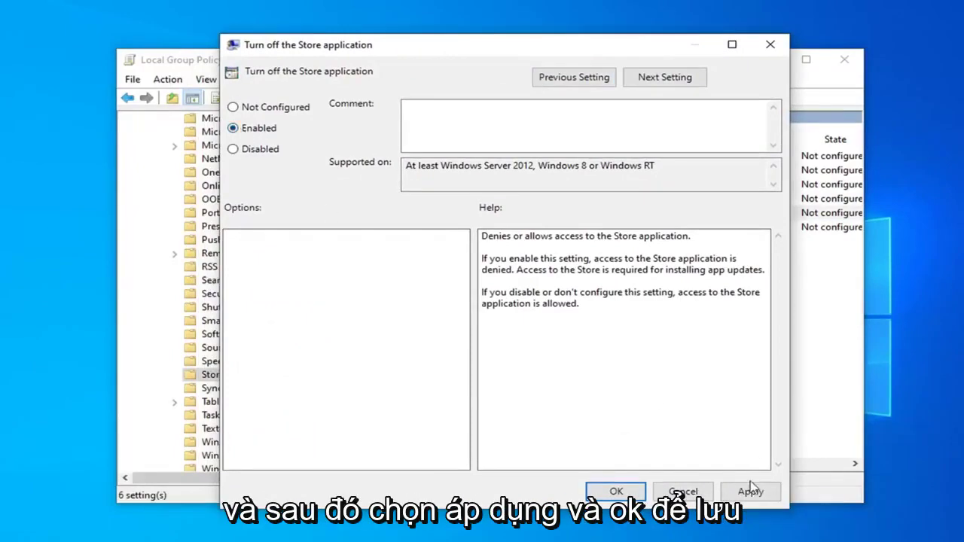
click(752, 494)
click(632, 496)
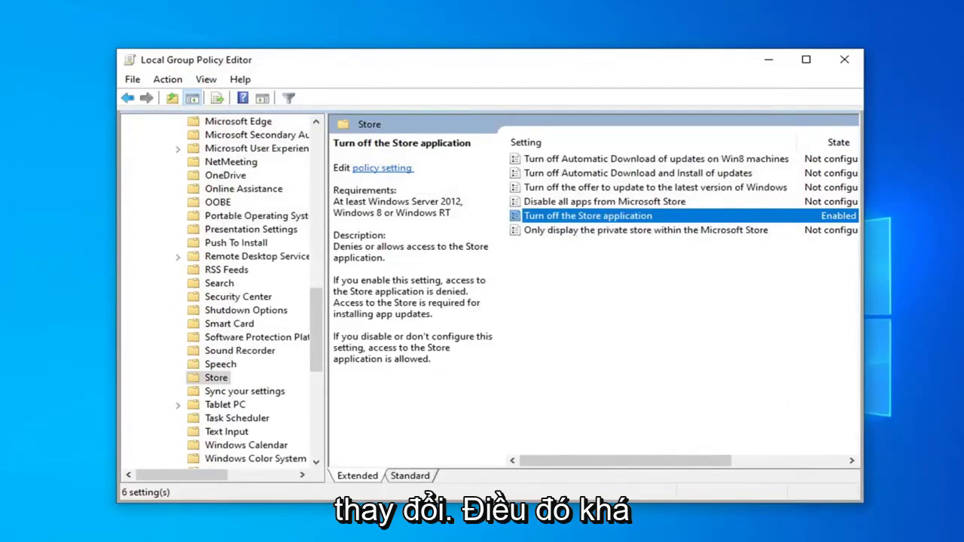
Close the group policy editor and run regedit from Start search as administrator.
click(845, 68)
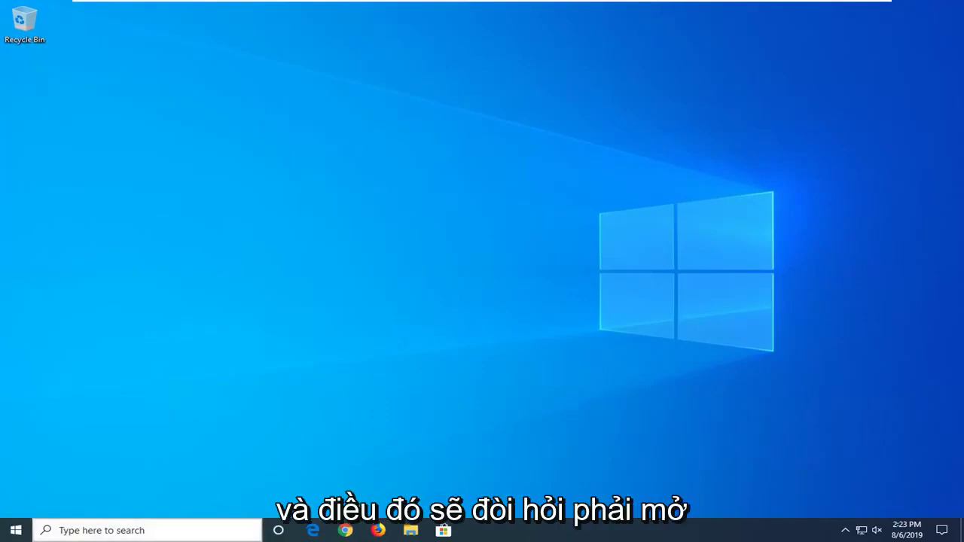
click(15, 534)
text(regedi)
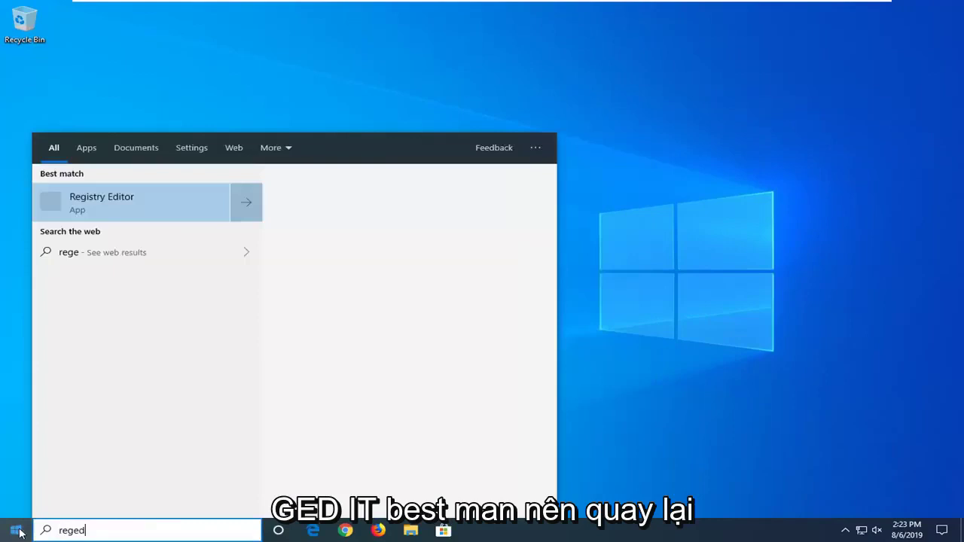
text(t)
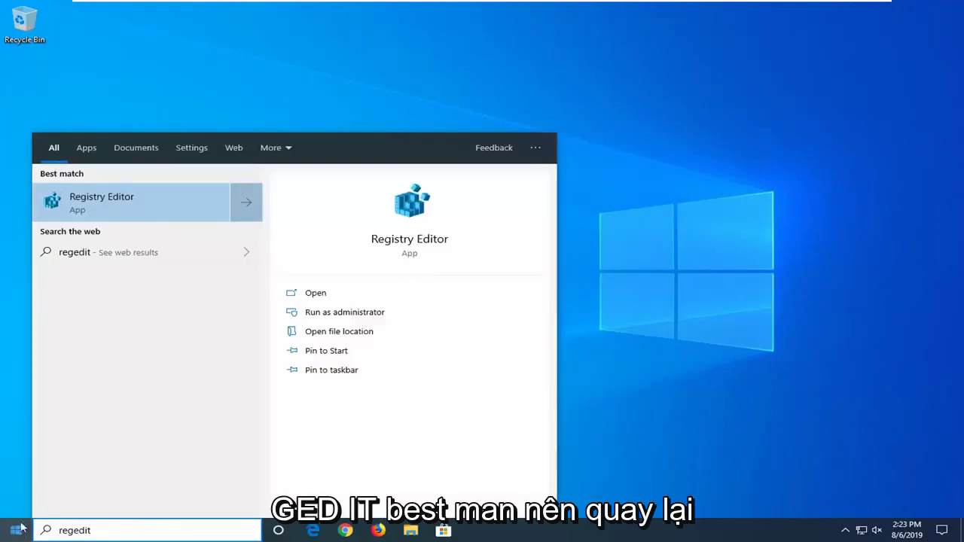
right_click(104, 203)
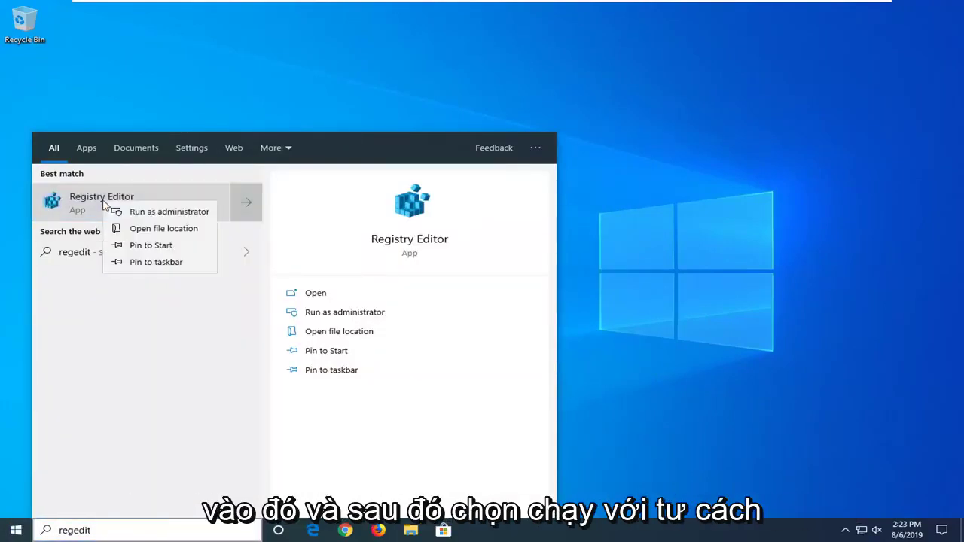
click(142, 214)
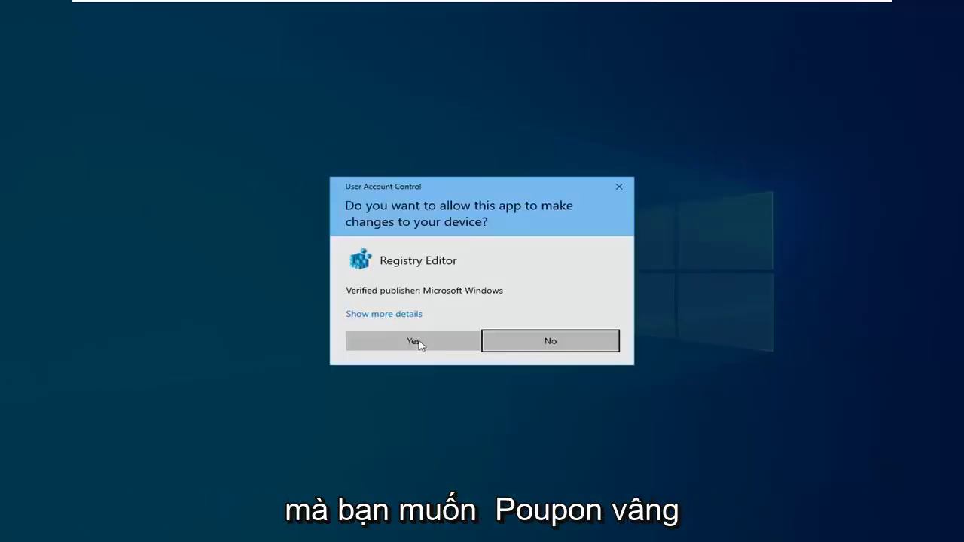
Approve the UAC prompt, then view and close the File > Export registry backup dialog.
click(416, 343)
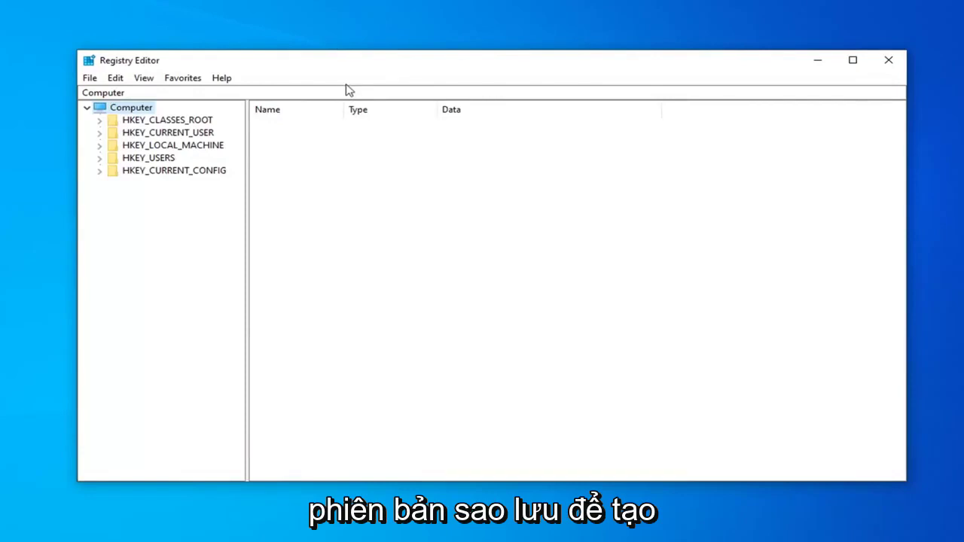
click(90, 78)
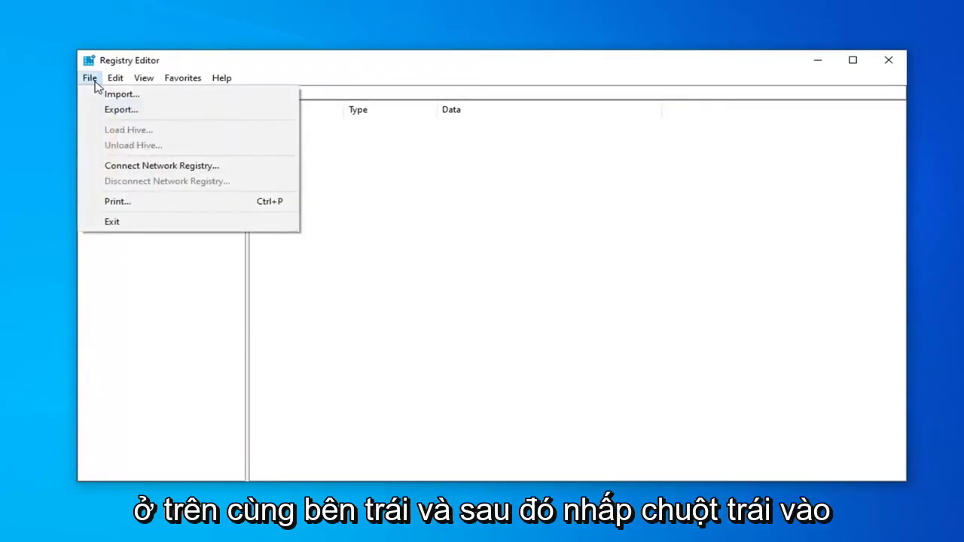
click(110, 112)
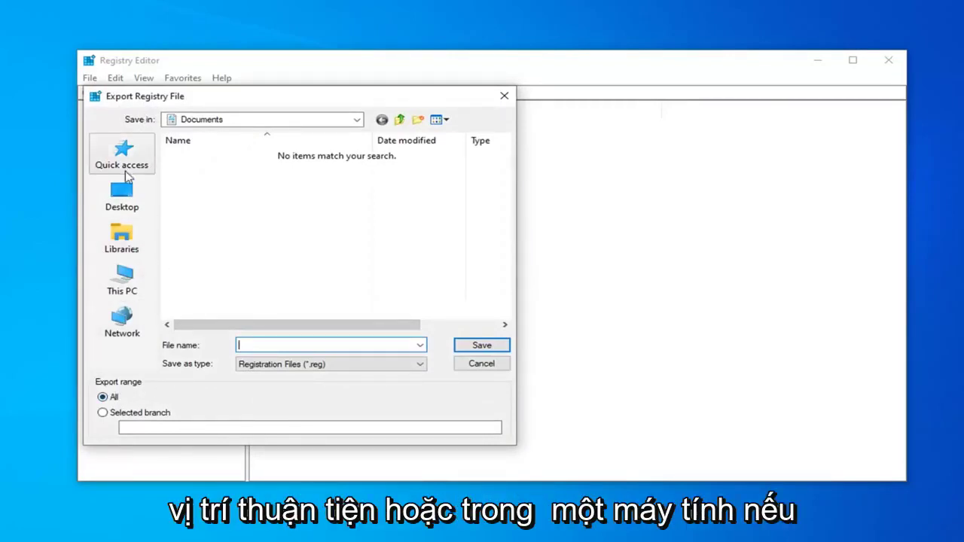
click(482, 363)
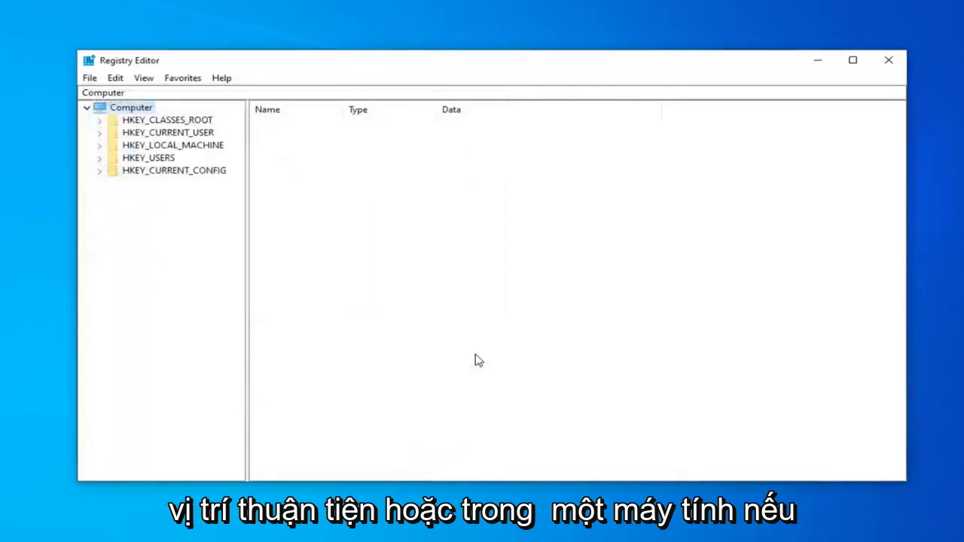
Open File > Import, browse to the Desktop, then cancel without importing a file.
click(89, 78)
click(110, 94)
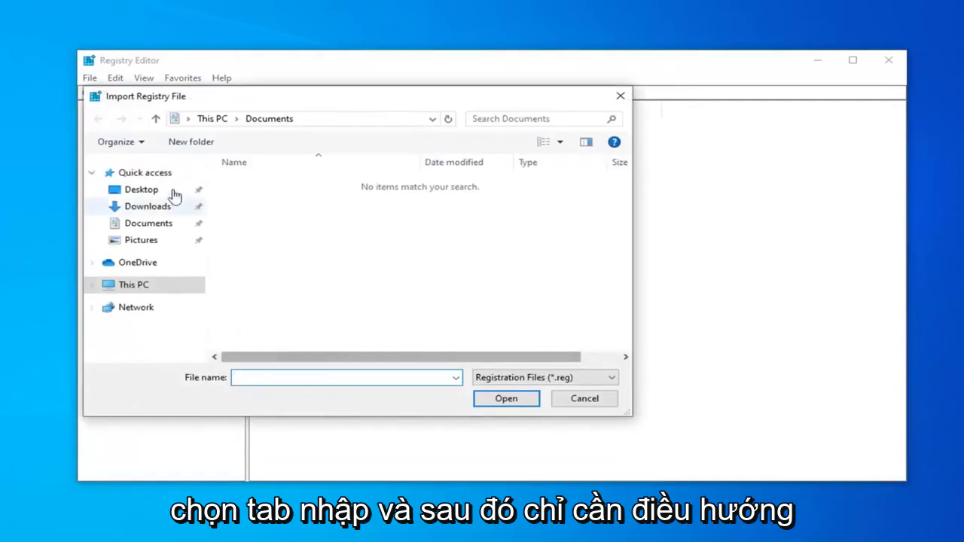
click(144, 189)
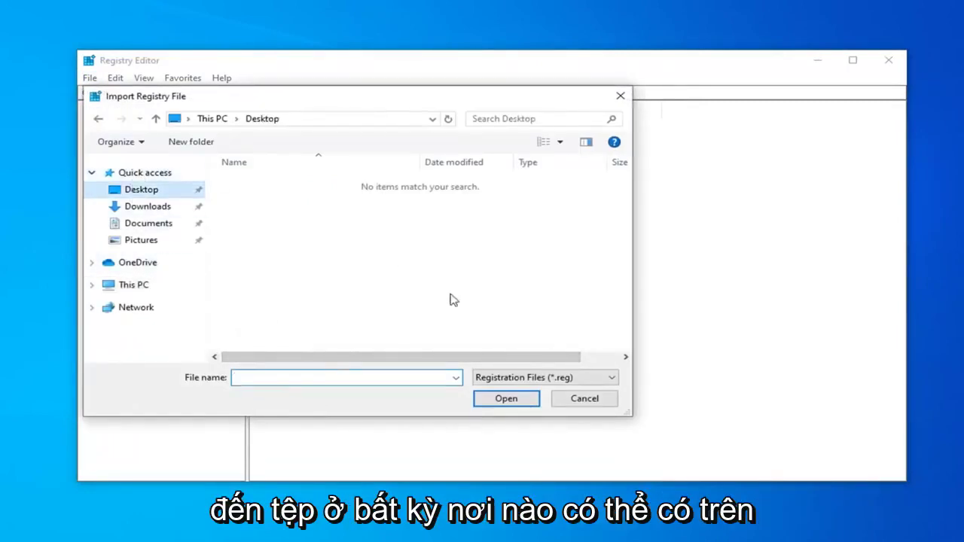
click(595, 400)
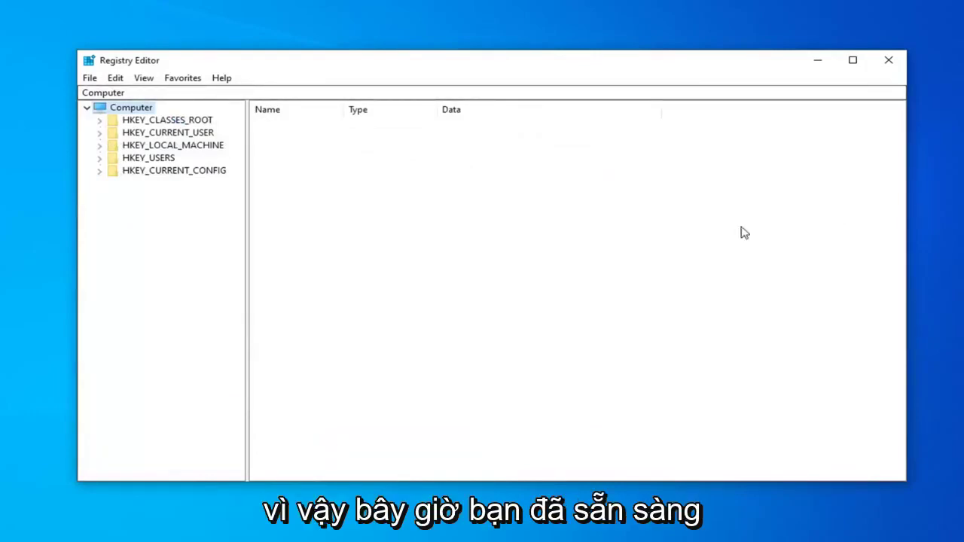
Navigate to HKEY_LOCAL_MACHINE\SOFTWARE\Policies\Microsoft\WindowsStore to view the RemoveWindowsStore value.
click(183, 151)
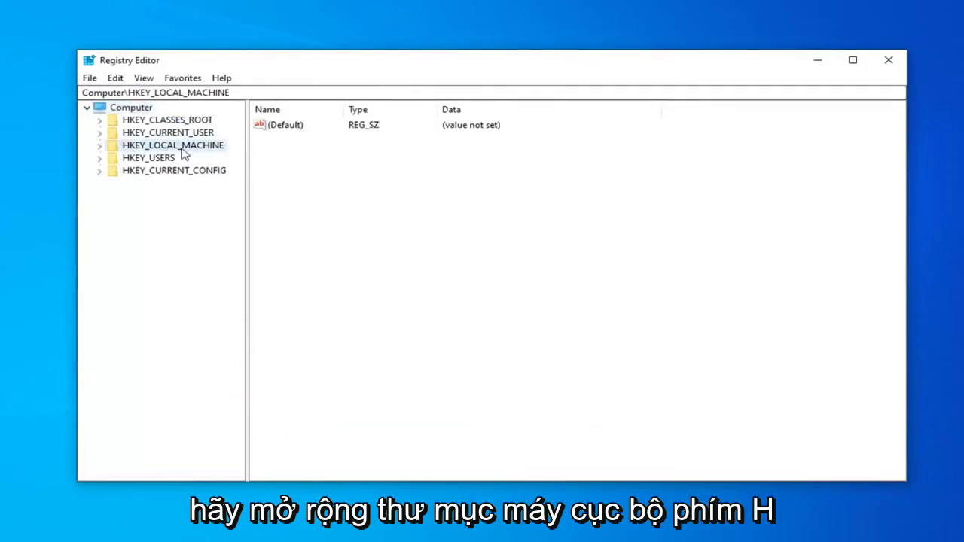
click(100, 145)
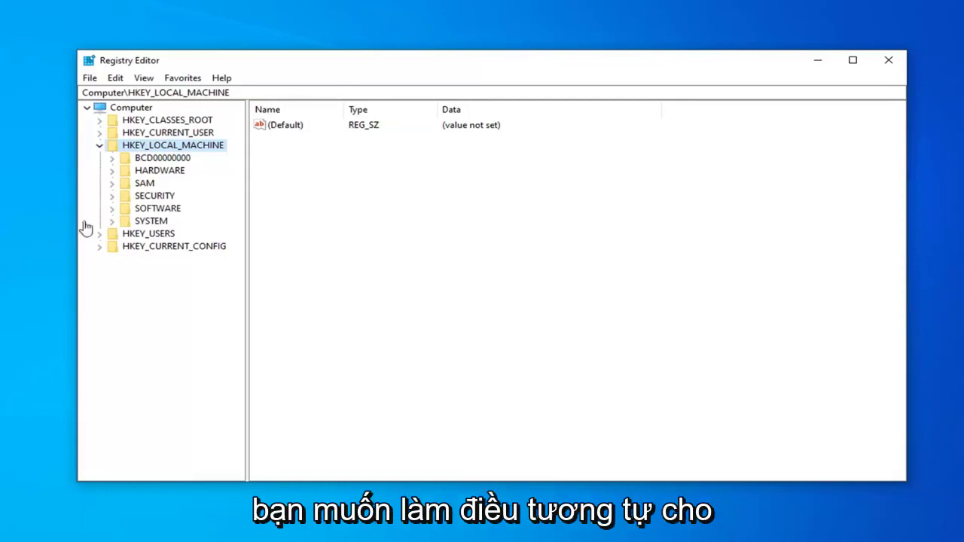
click(111, 209)
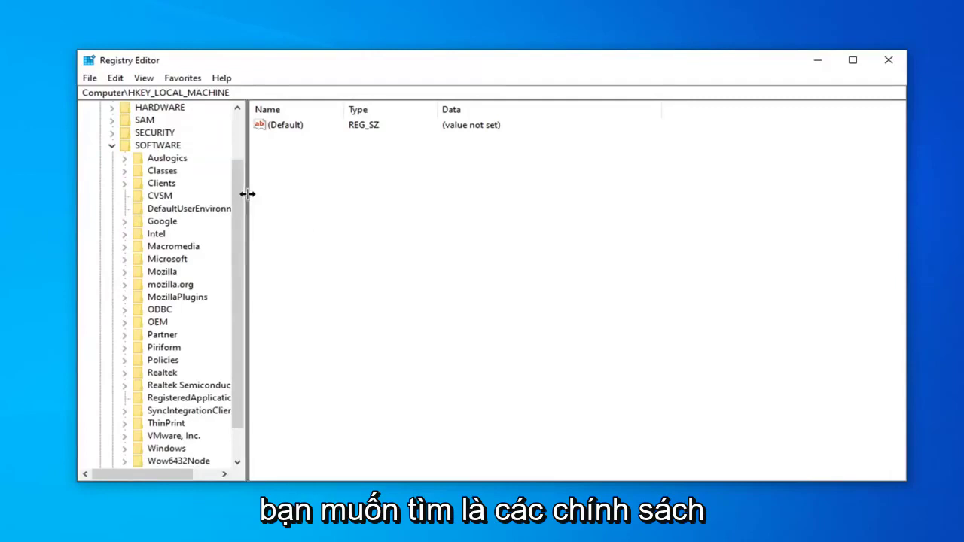
drag(247, 194, 333, 209)
click(164, 362)
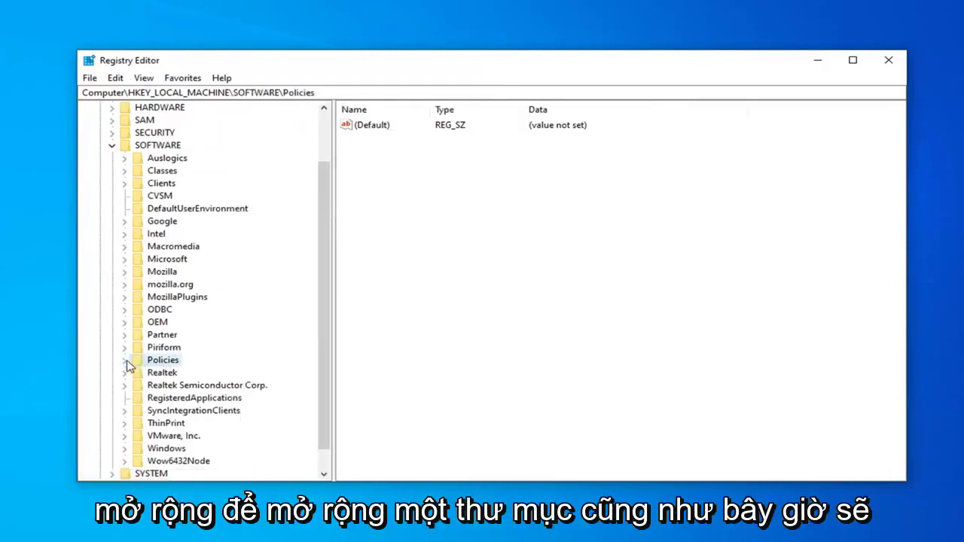
click(125, 361)
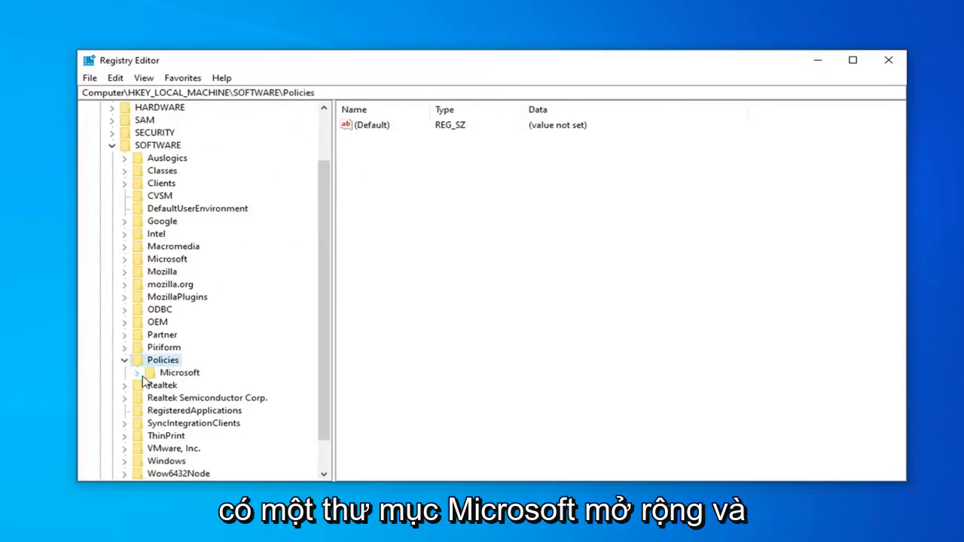
click(139, 374)
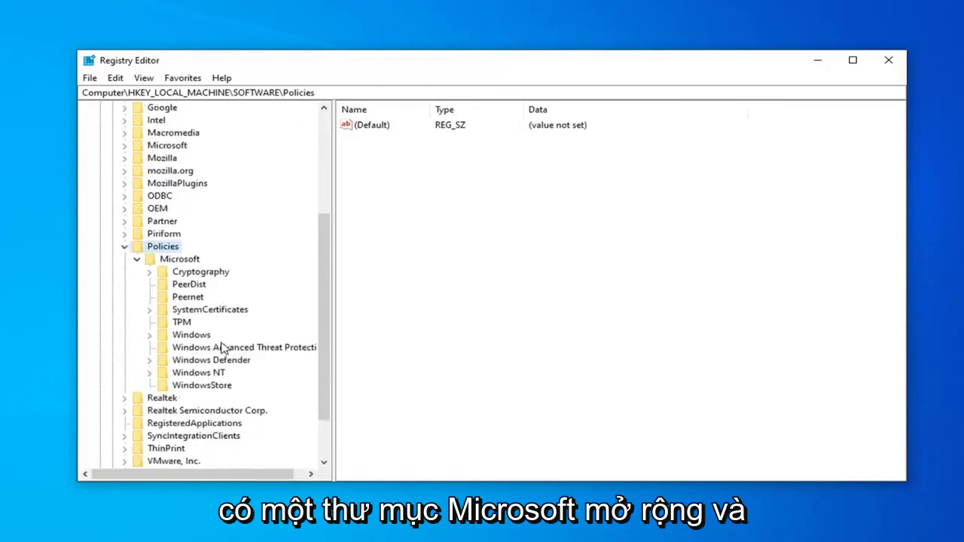
scroll(221, 351, down, 3)
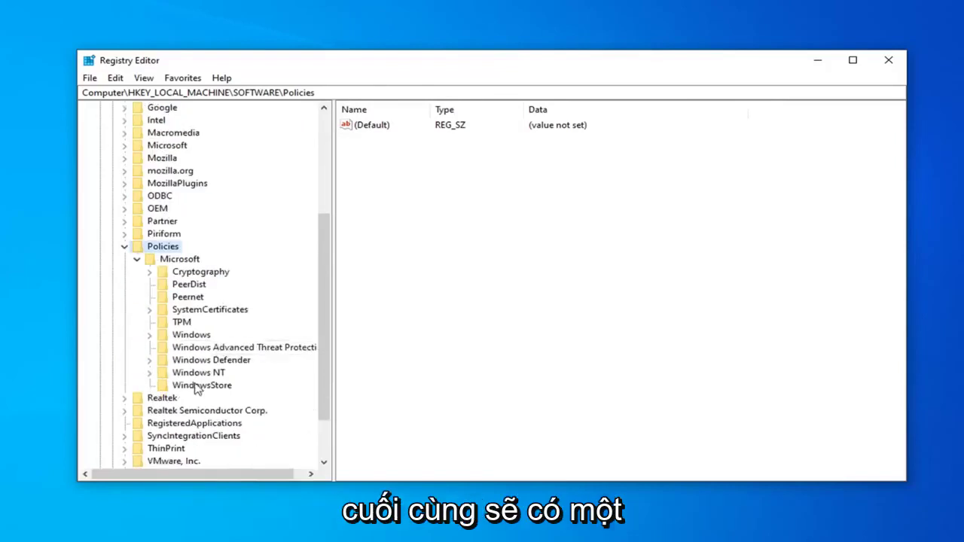
click(199, 386)
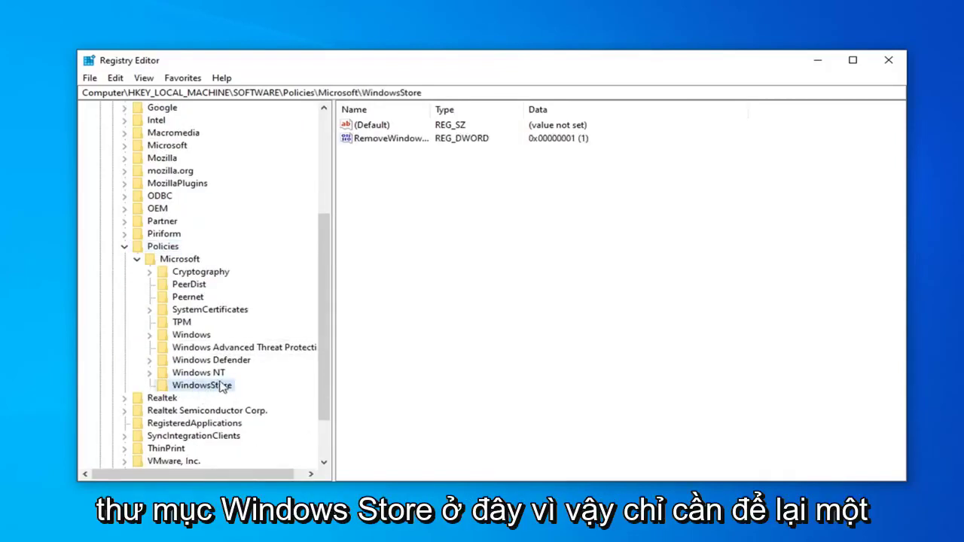
Delete the RemoveWindowsStore value from the WindowsStore key, confirming the prompt.
drag(431, 110, 498, 110)
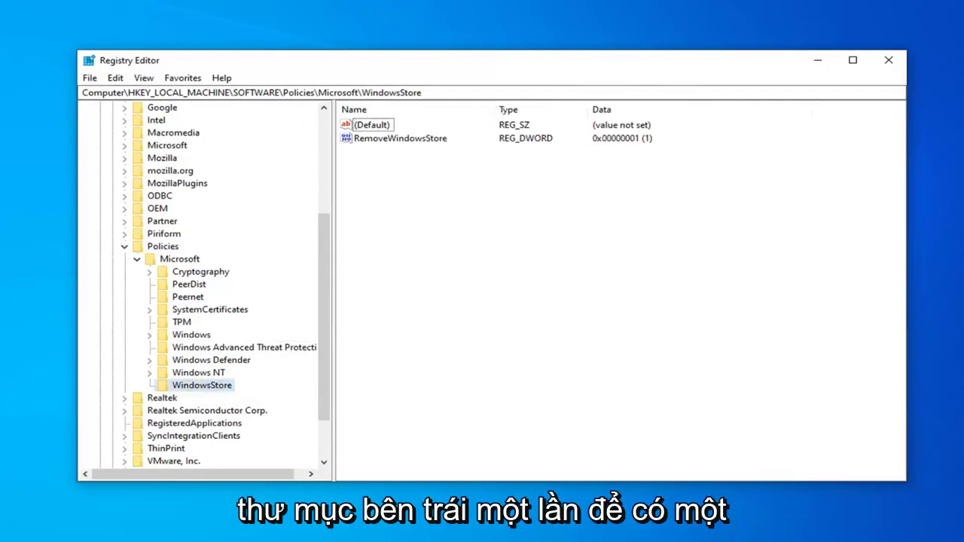
click(389, 140)
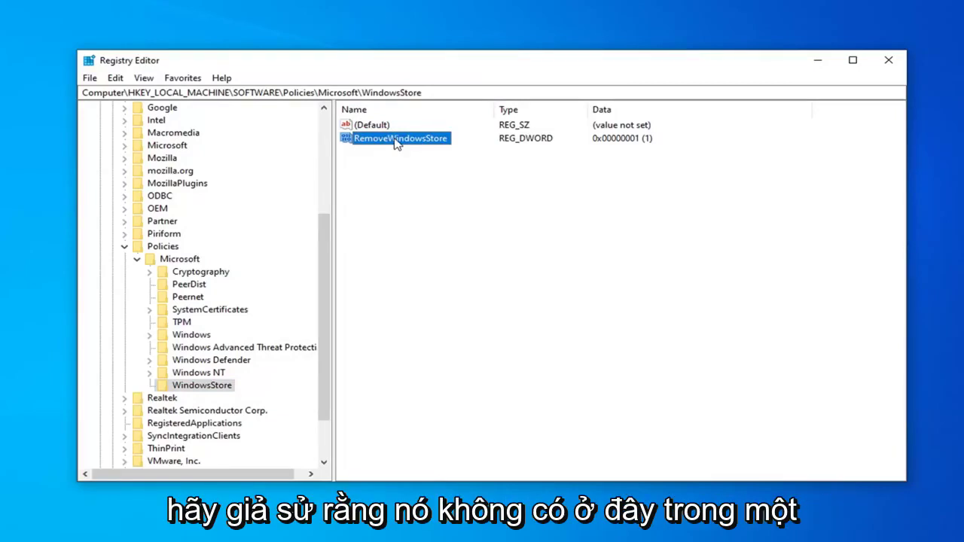
key(Delete)
click(612, 265)
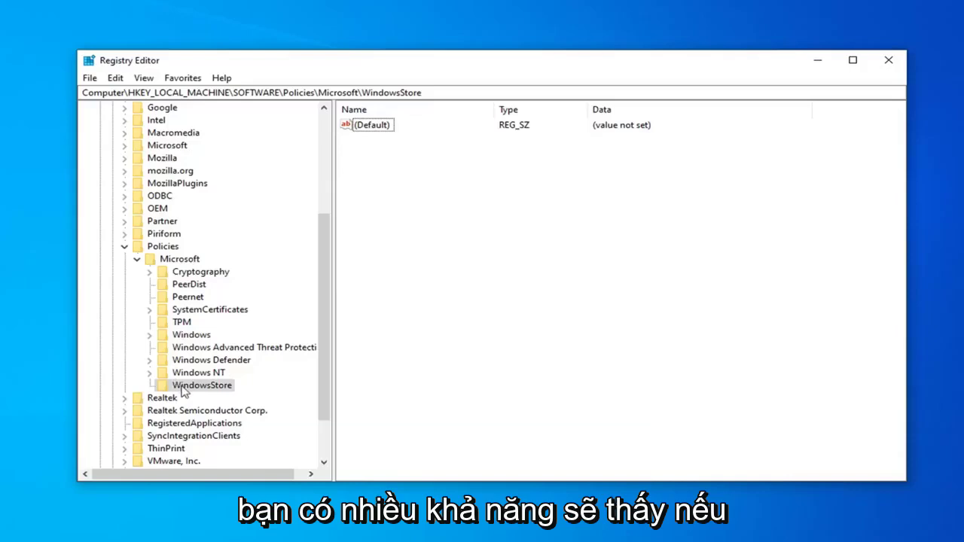
Add a new DWORD (32-bit) value named RemoveWindowsStore to the WindowsStore key.
right_click(386, 170)
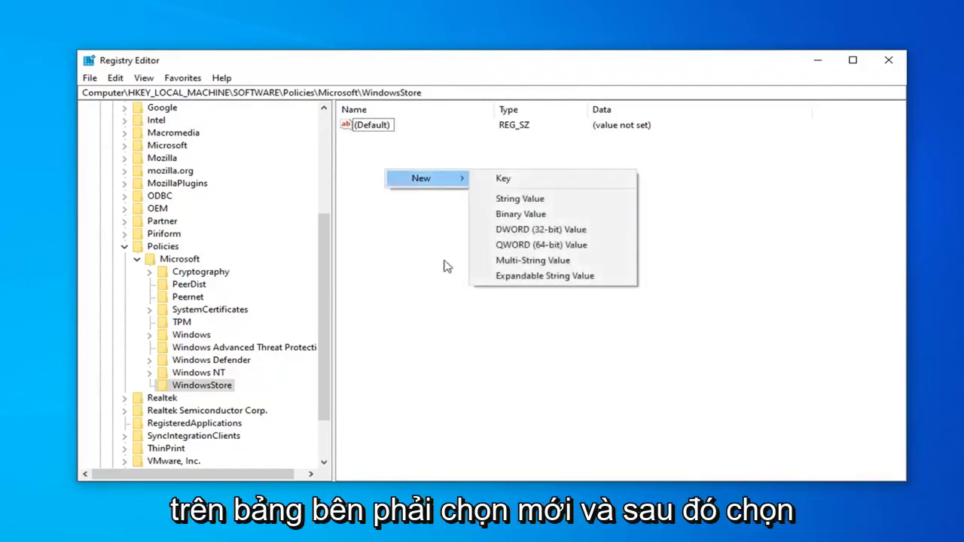
mouse_move(425, 178)
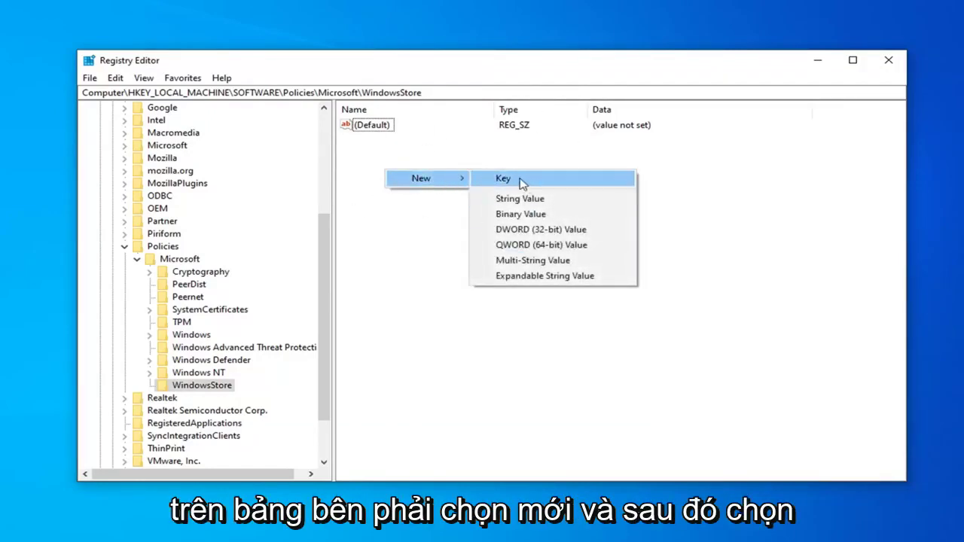
click(519, 234)
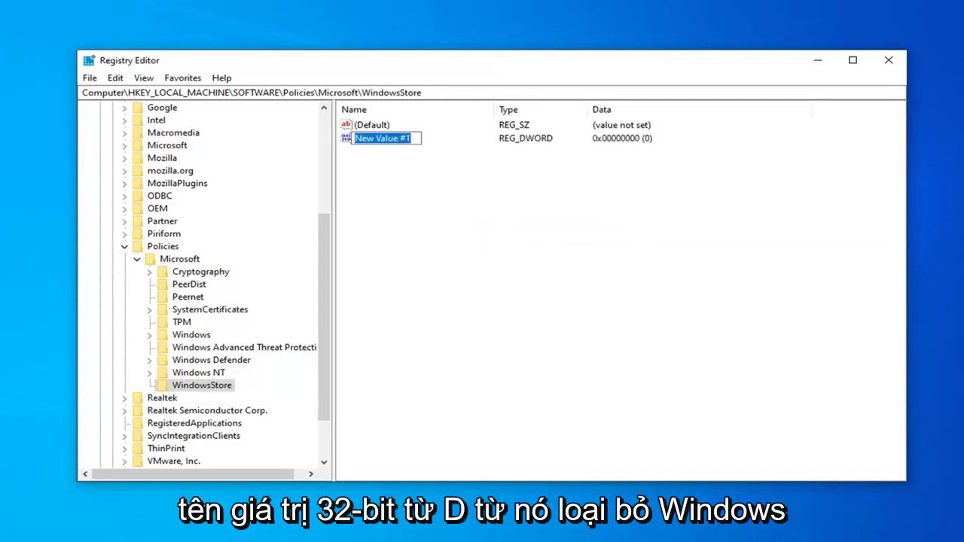
text(RemoveWi)
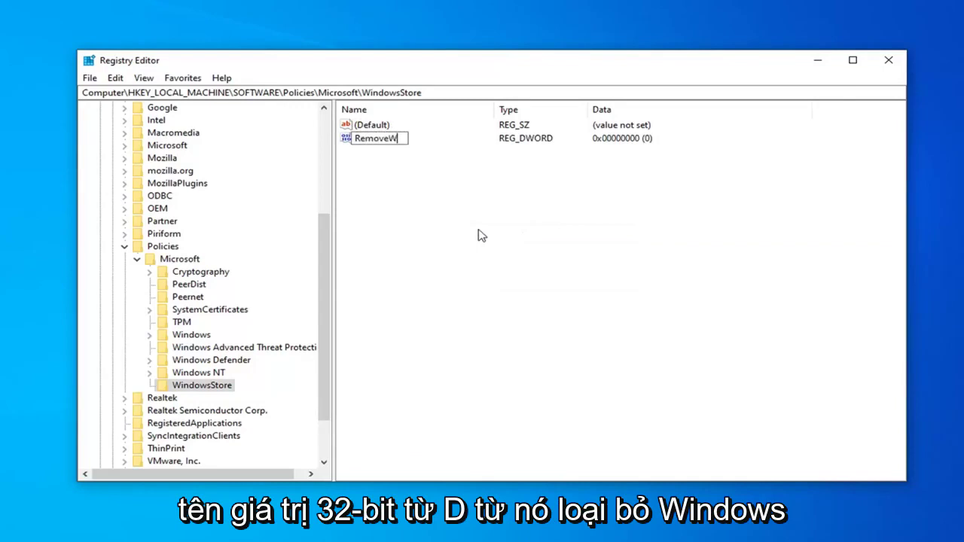
text(ndowsStore)
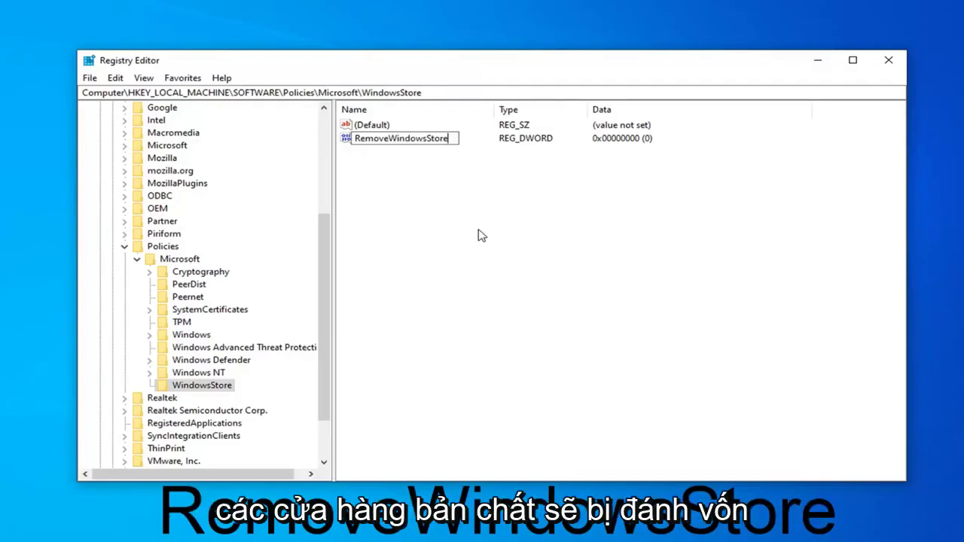
key(Return)
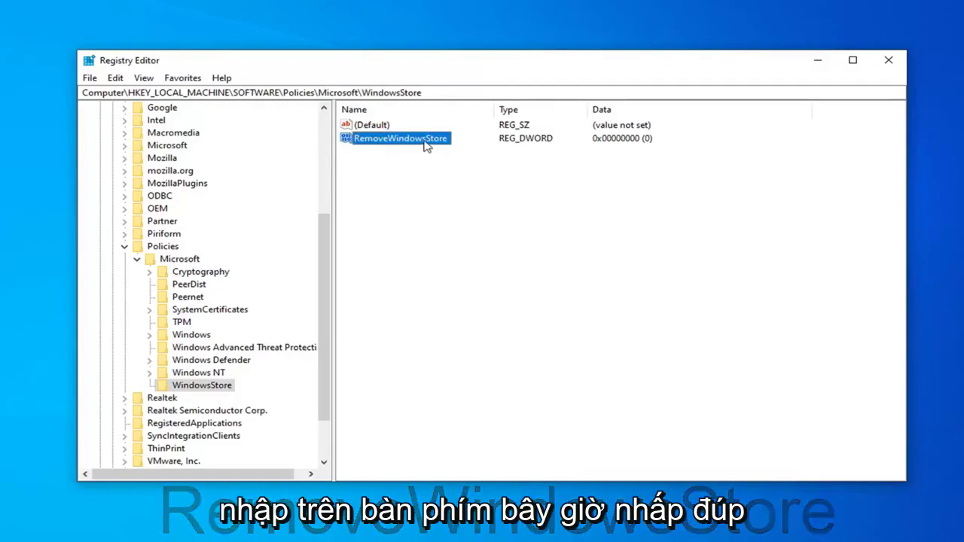
Change RemoveWindowsStore's value data to 1 and confirm it.
double_click(424, 139)
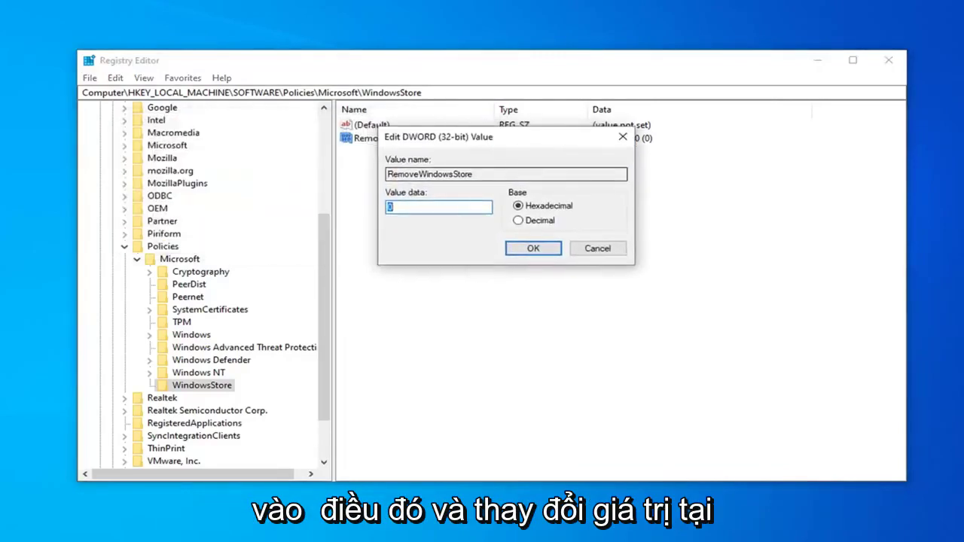
text(1)
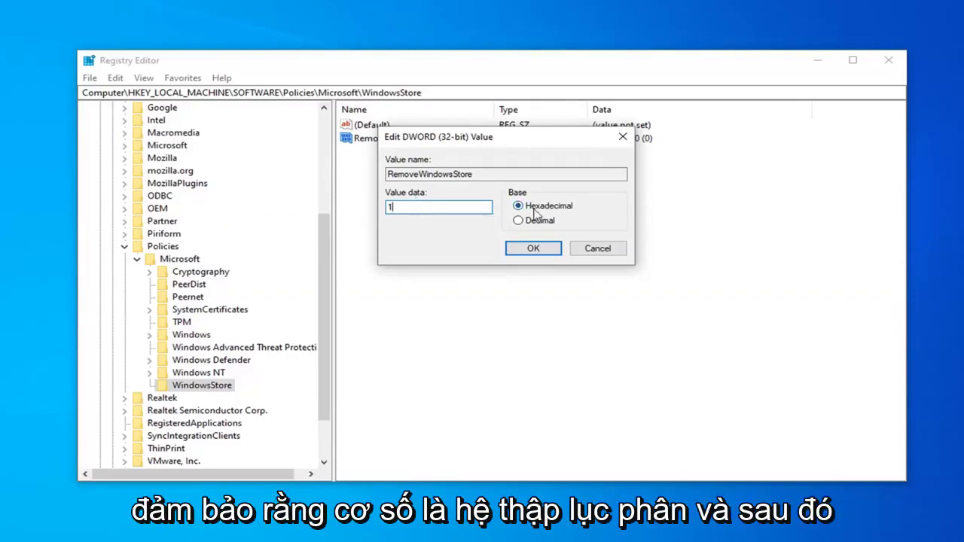
click(537, 250)
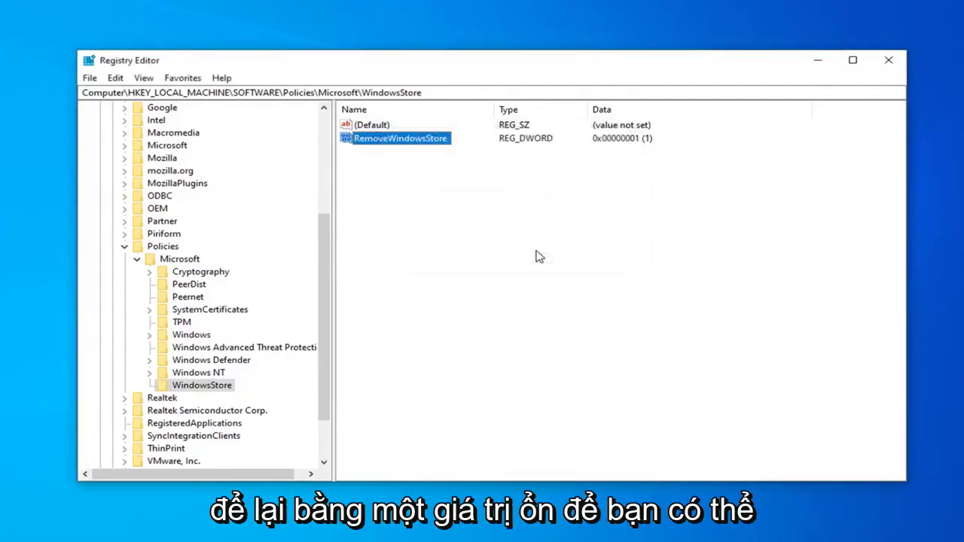
click(435, 229)
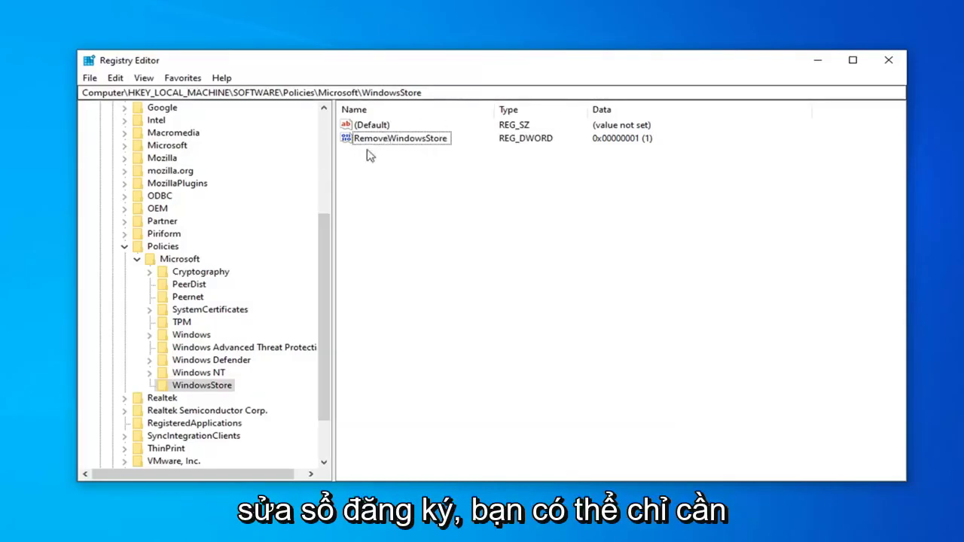
Change the RemoveWindowsStore DWORD's value data to 0, then close Registry Editor.
click(390, 142)
double_click(390, 141)
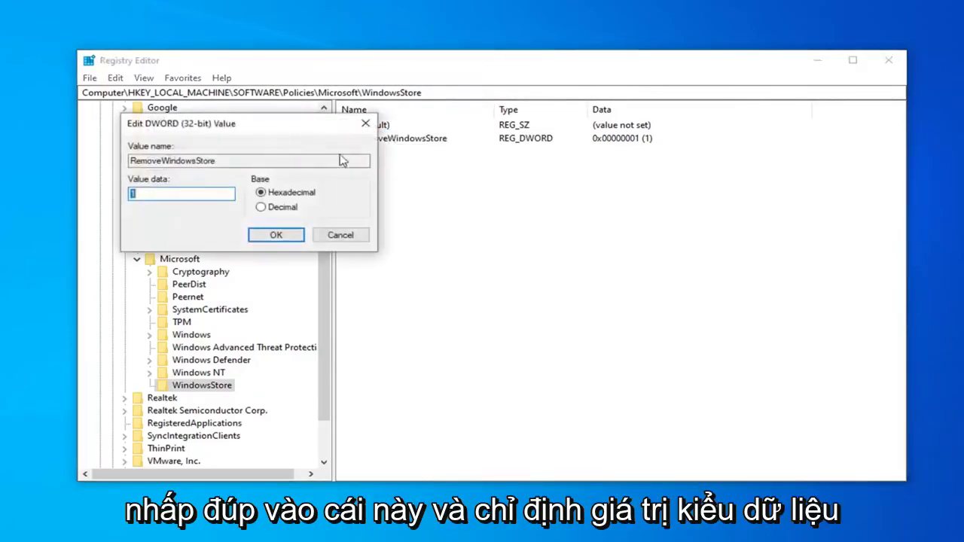
text(0)
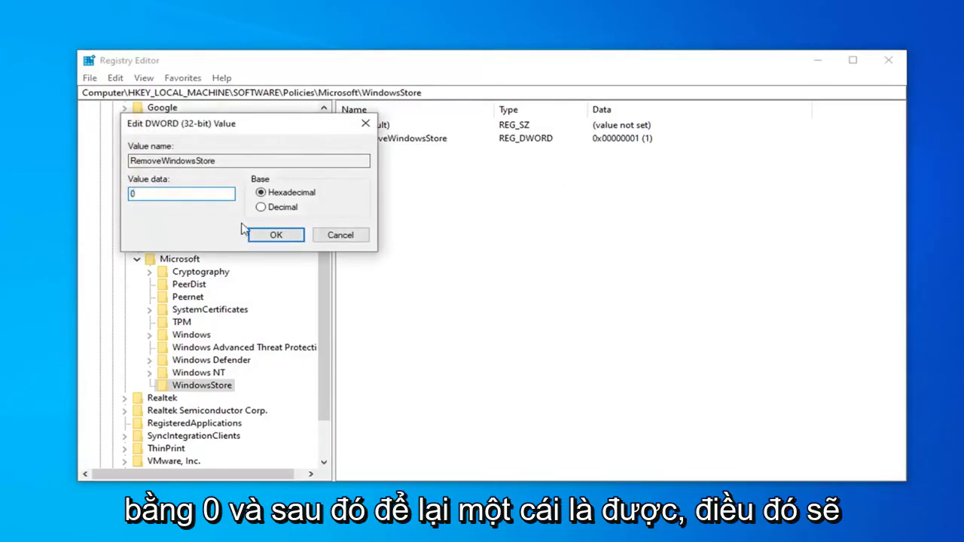
click(272, 237)
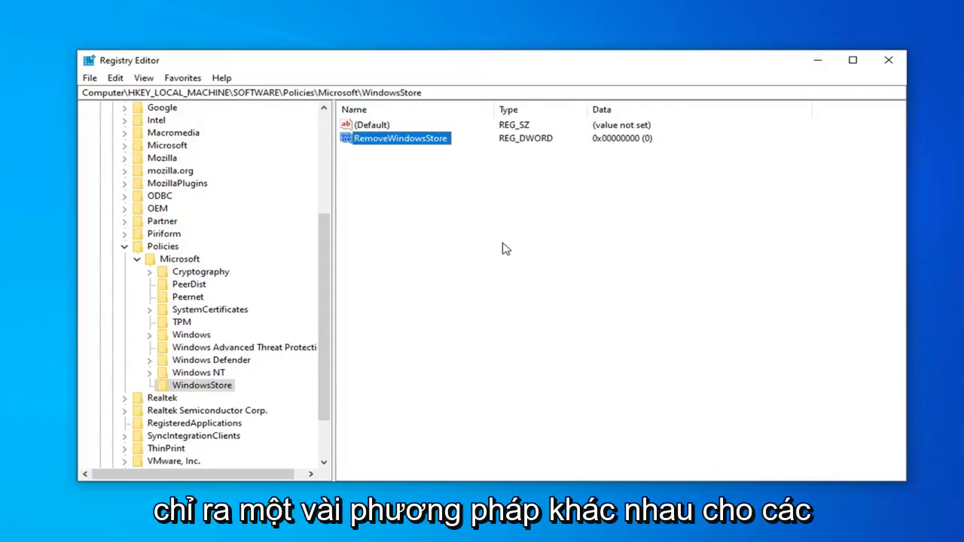
click(434, 228)
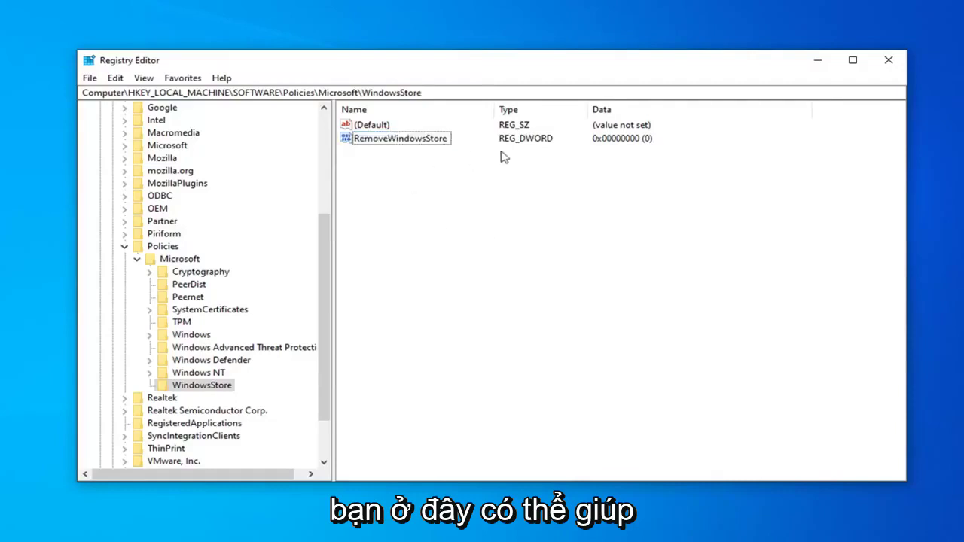
click(889, 62)
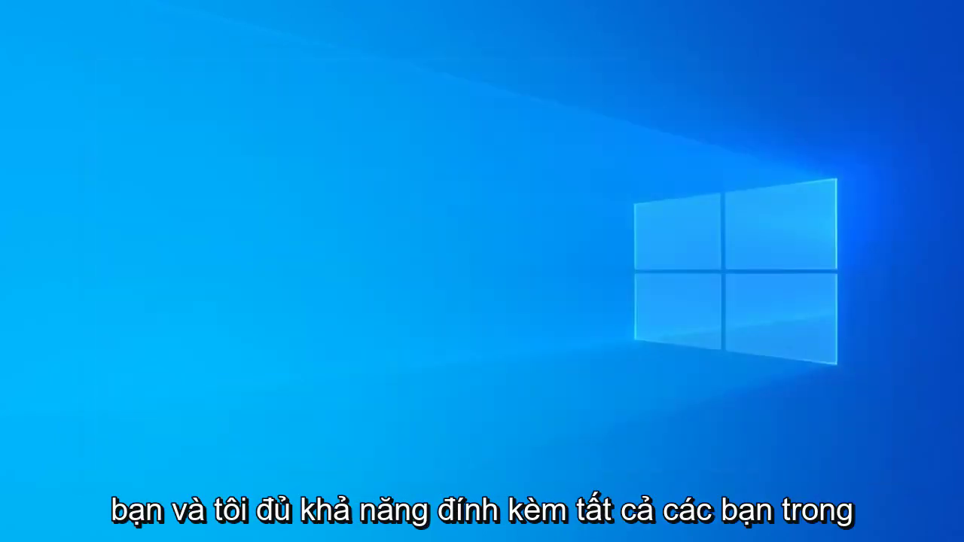